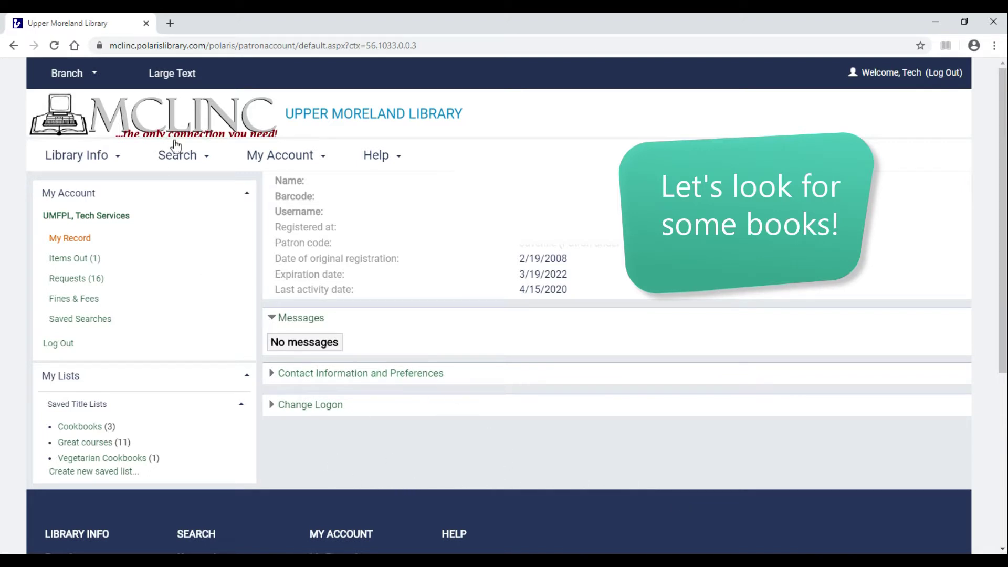
# Run a keyword search for 'vegan cooking' to list its 382 results.
pyautogui.click(179, 154)
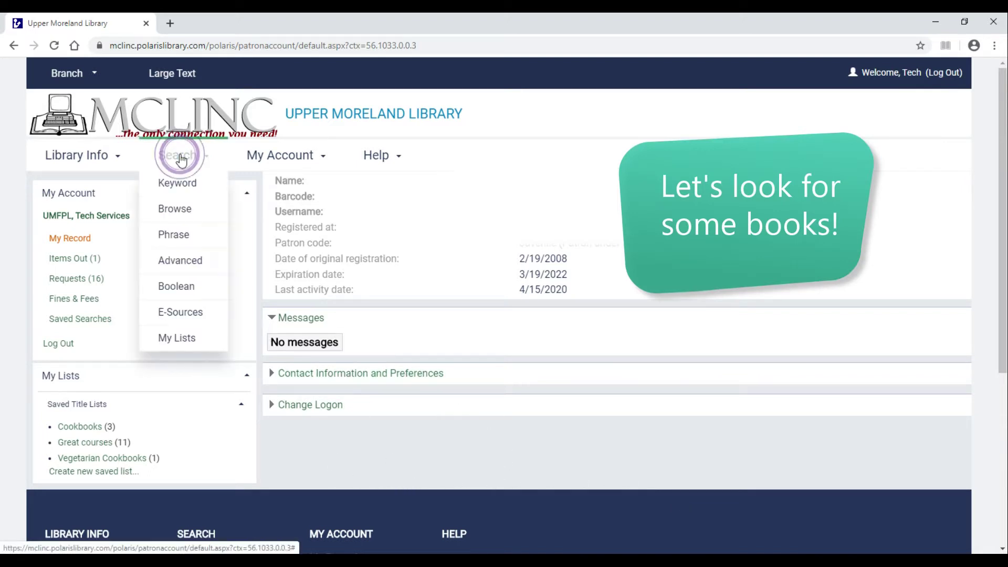
pyautogui.click(180, 184)
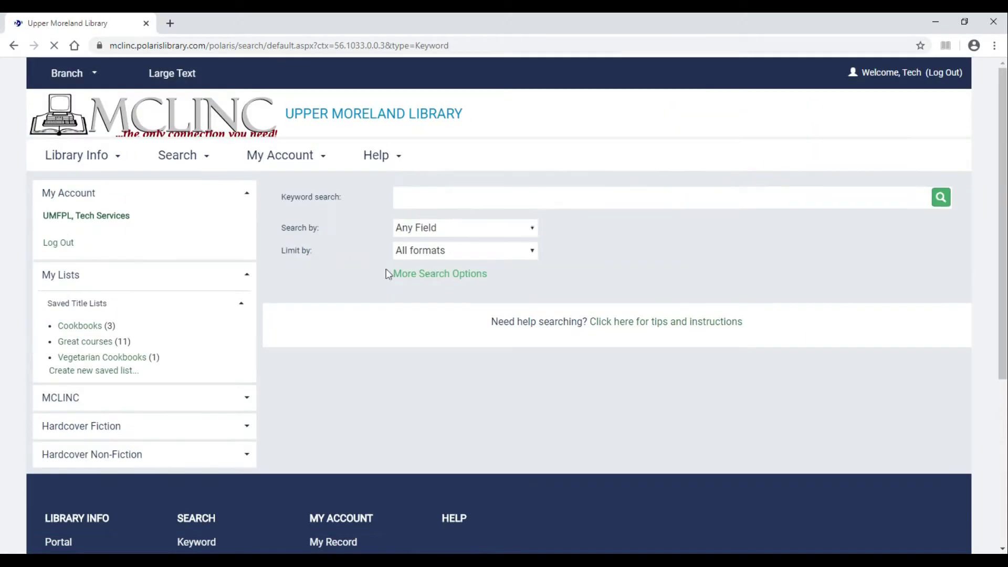
pyautogui.click(530, 197)
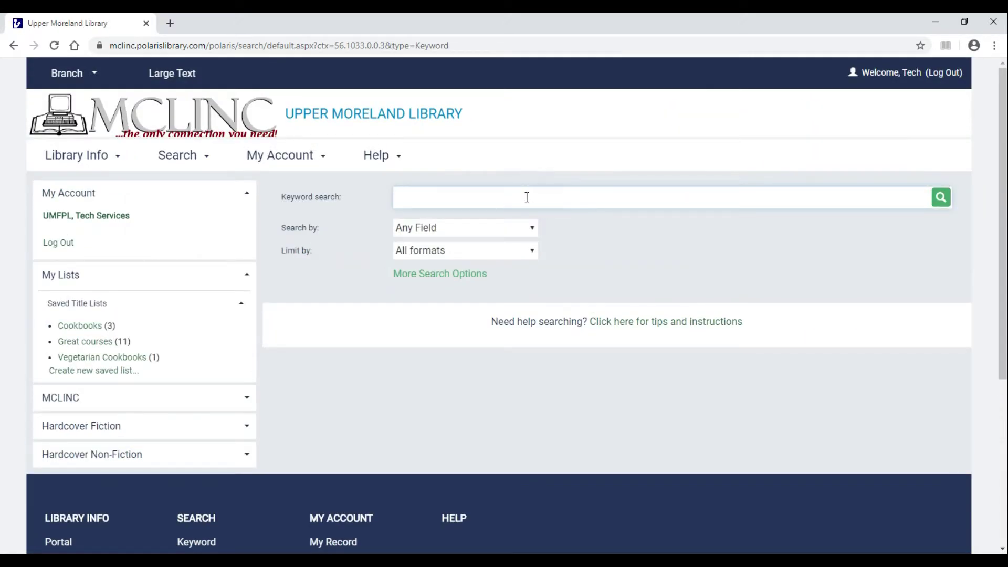
pyautogui.write('vegan coo')
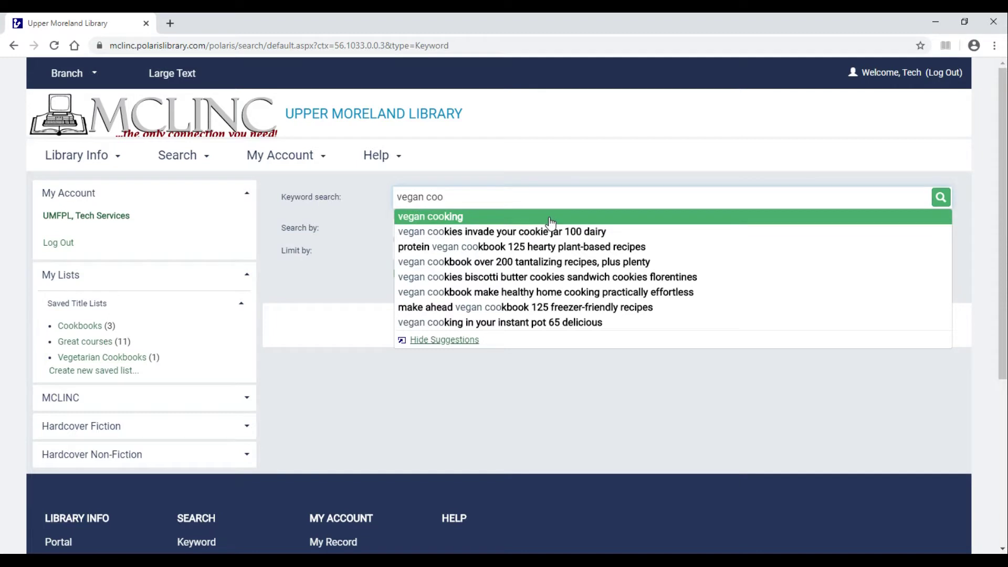
pyautogui.click(550, 217)
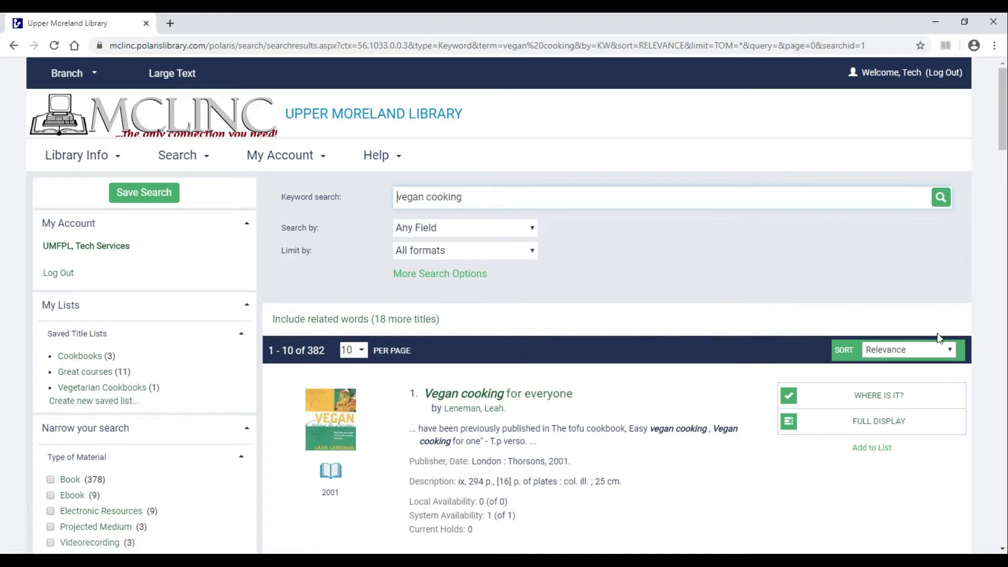
# Sort the vegan cooking results by Most popular and scroll down to result 3.
pyautogui.click(928, 349)
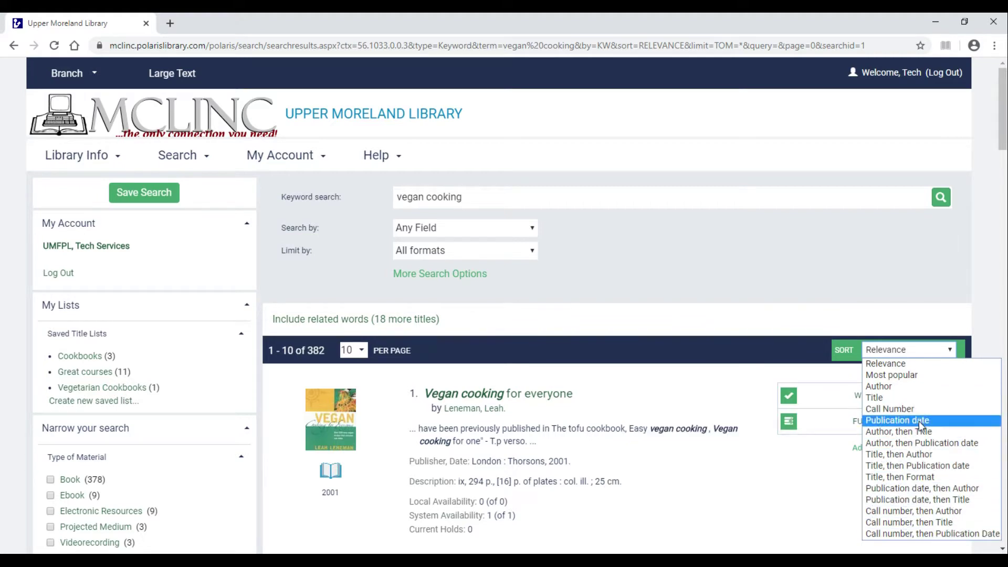
pyautogui.click(912, 375)
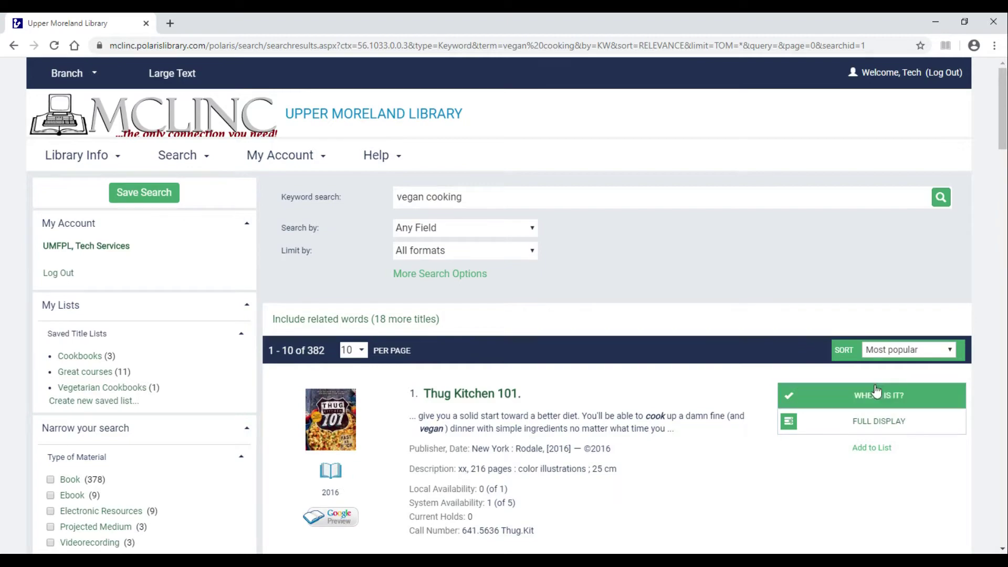
pyautogui.scroll(-5, 657, 337)
pyautogui.scroll(-5, 657, 337)
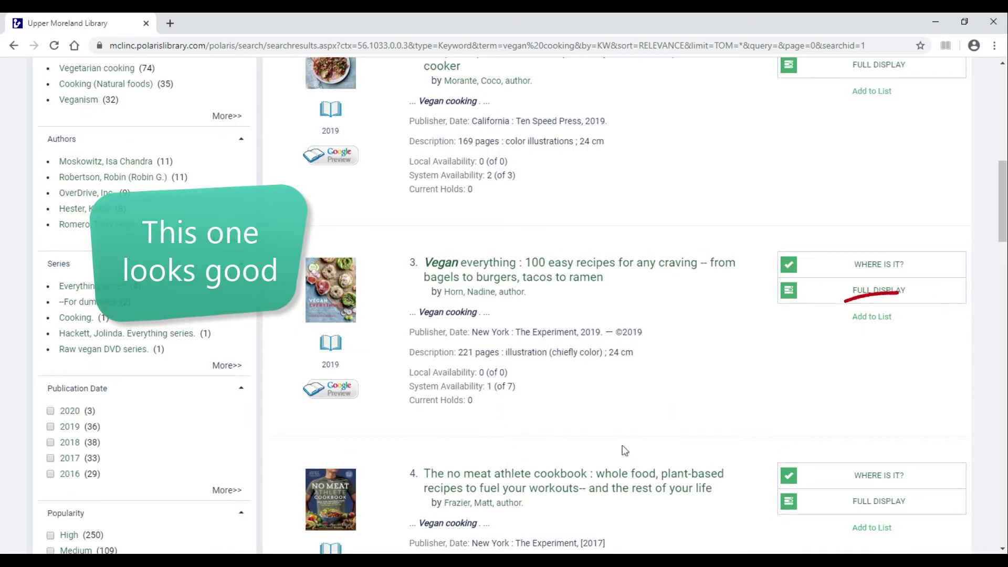
# Add 'Vegan everything' to a newly created list named 'Vegan Cookbooks'.
pyautogui.click(872, 320)
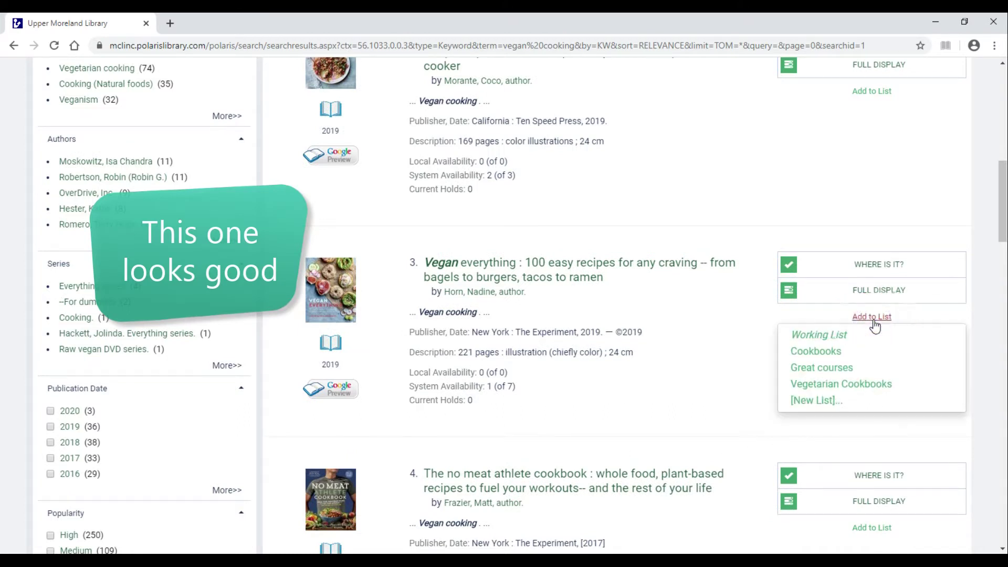
pyautogui.click(811, 403)
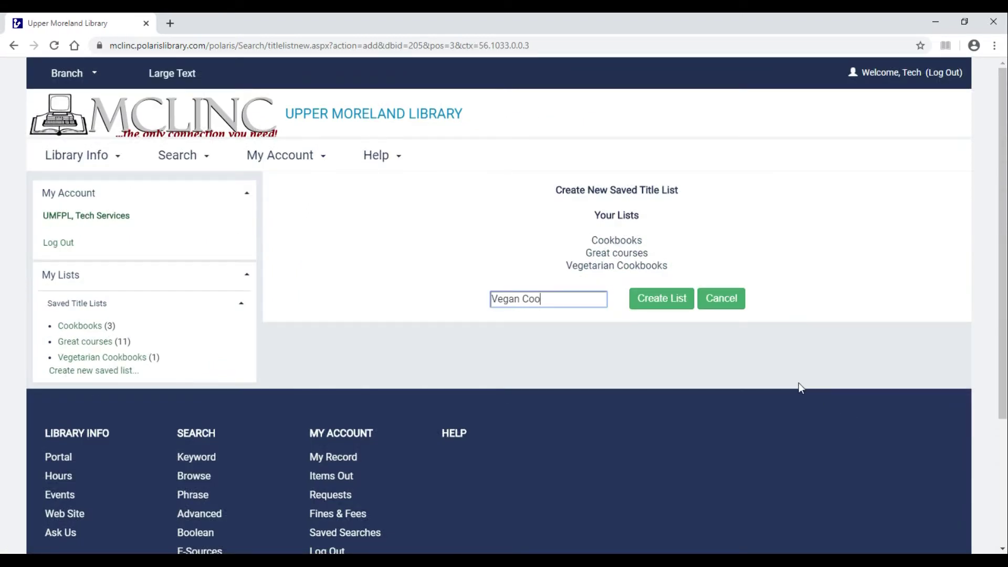
pyautogui.write('Vegan Cookbooks')
pyautogui.click(657, 295)
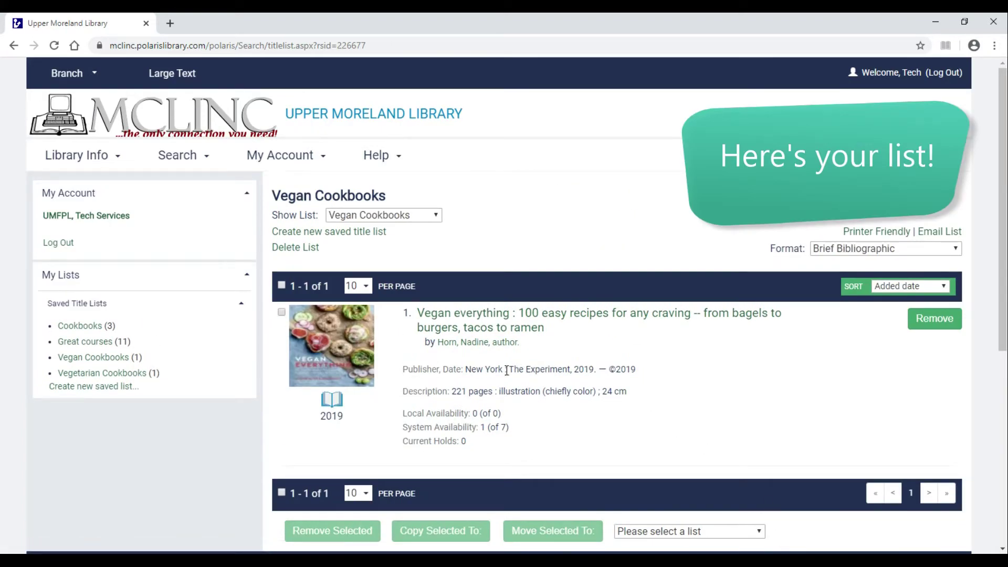
# Return to the results and add 'The super easy vegan slow cooker cookbook' to Vegan Cookbooks.
pyautogui.click(14, 46)
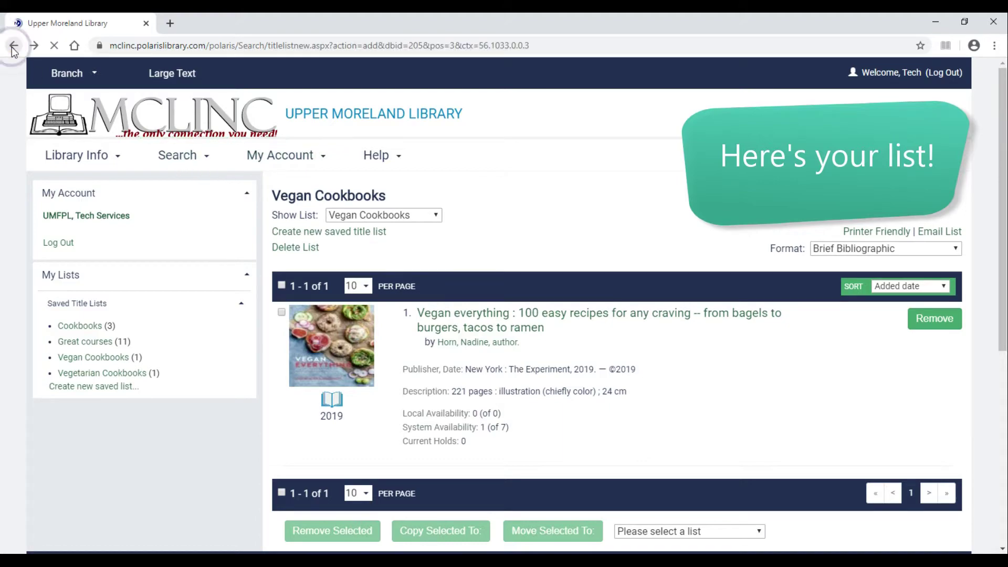
pyautogui.click(14, 46)
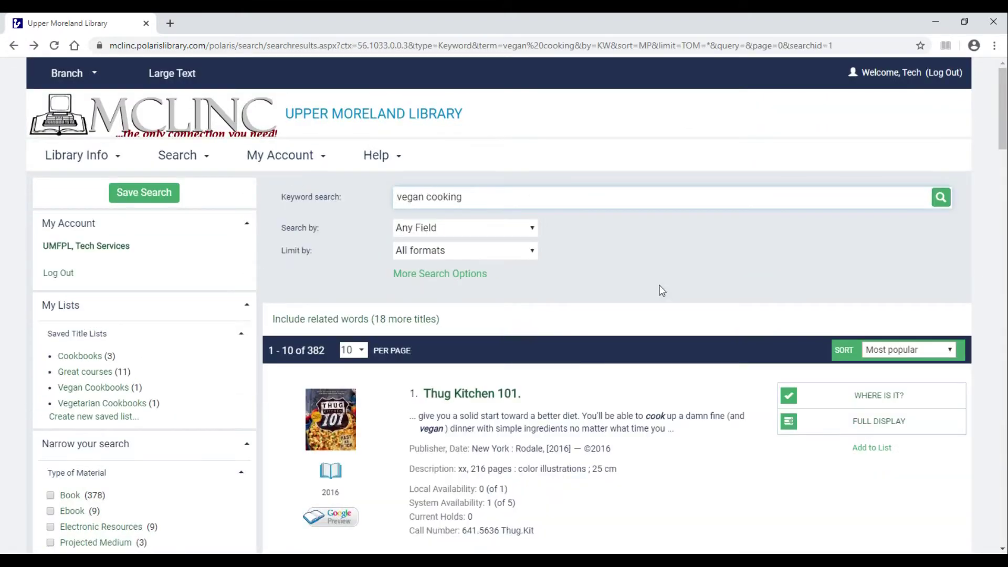
pyautogui.scroll(-1, 608, 378)
pyautogui.scroll(-15, 607, 378)
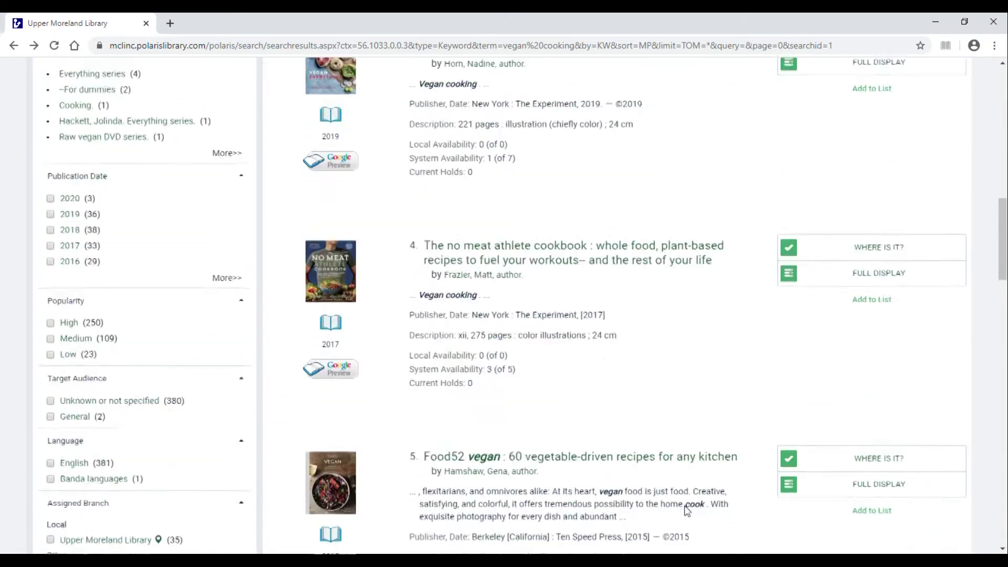
pyautogui.scroll(-6, 686, 509)
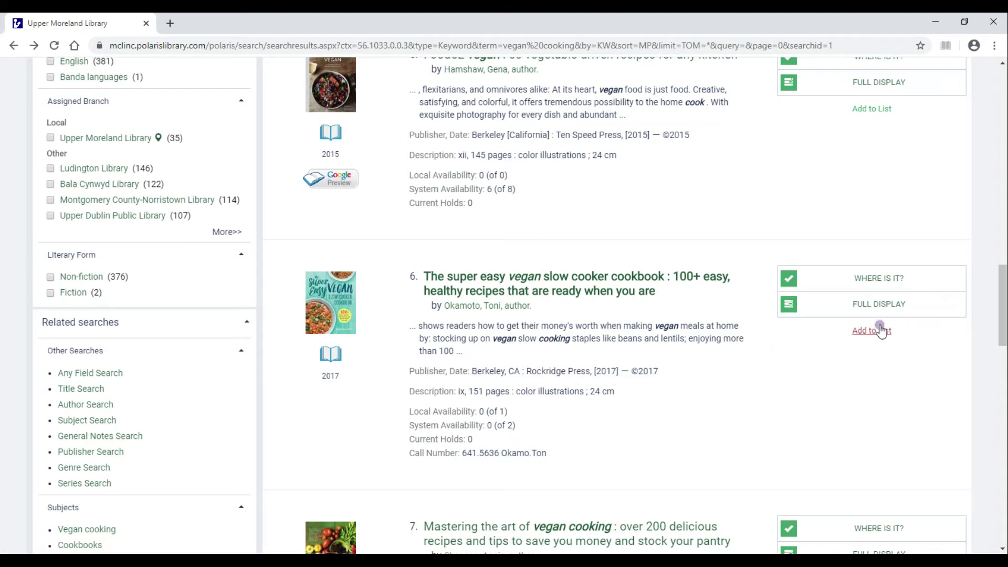
pyautogui.click(880, 330)
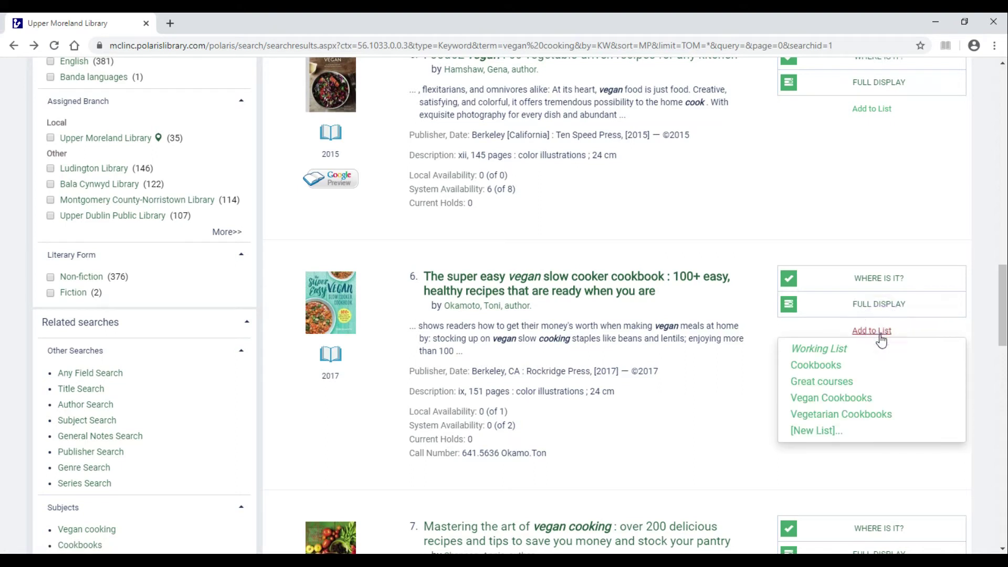
pyautogui.click(849, 399)
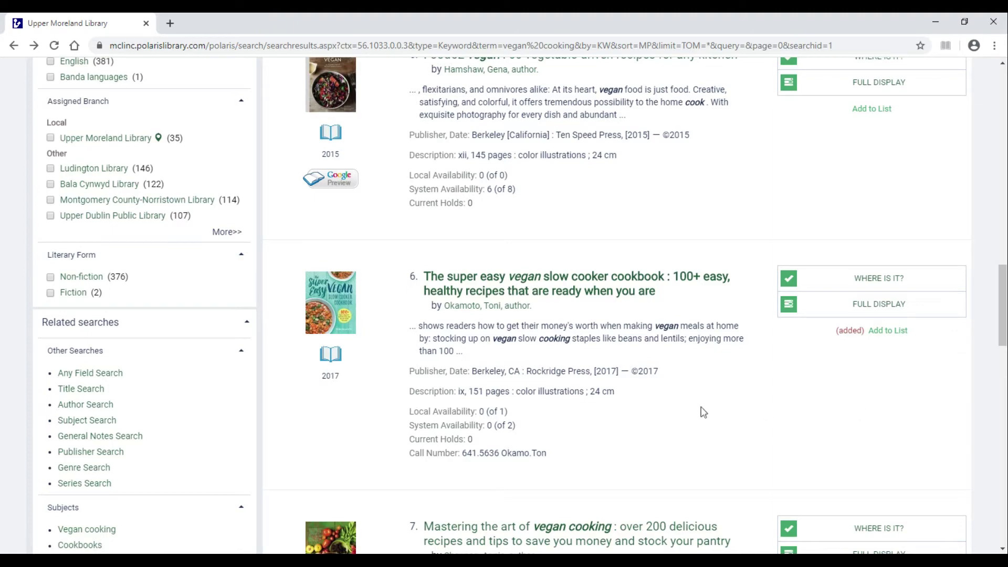
pyautogui.scroll(15, 92, 414)
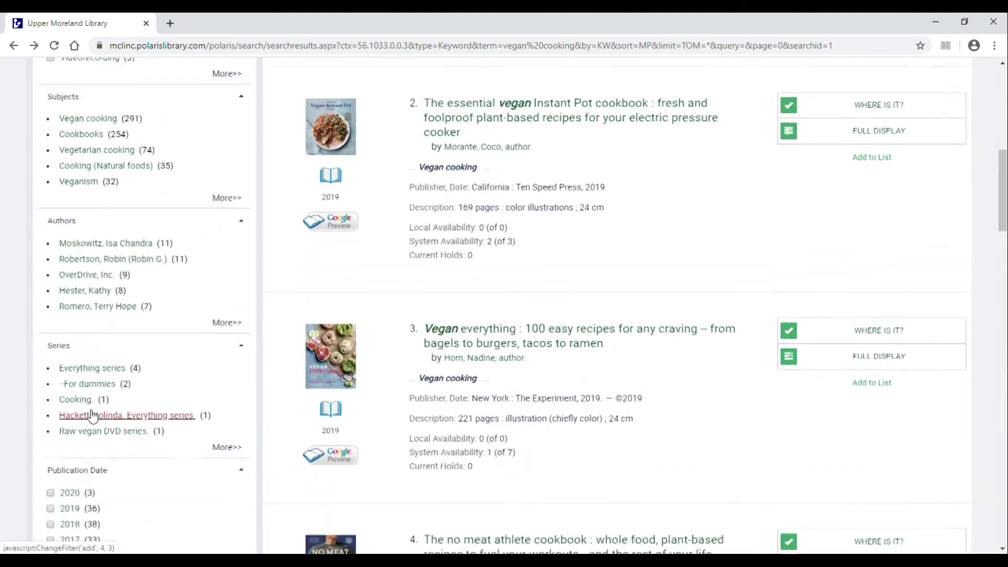
pyautogui.scroll(8, 93, 415)
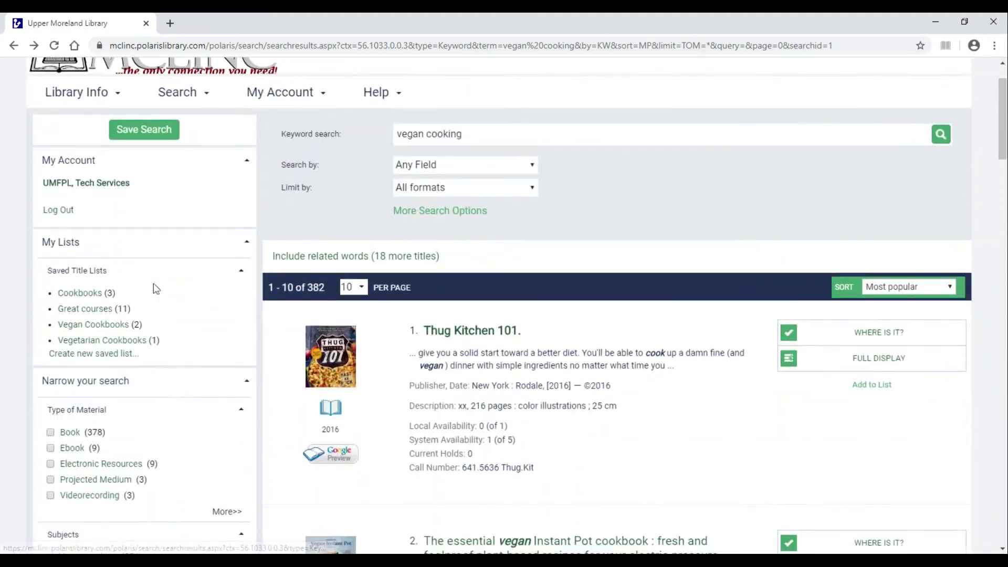
# Open the Vegan Cookbooks list and display it in Full Bibliographic format.
pyautogui.click(100, 325)
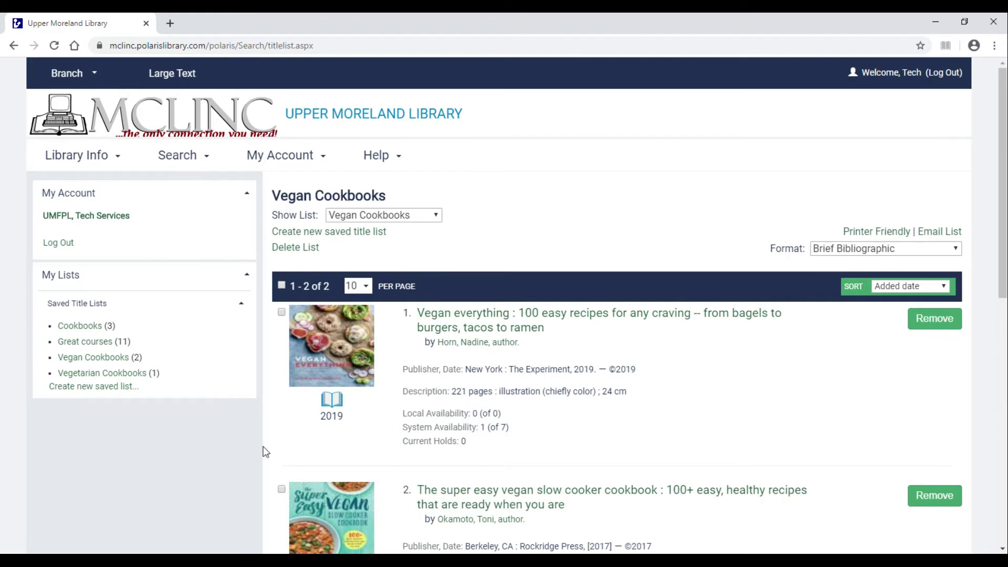
pyautogui.scroll(-6, 264, 450)
pyautogui.scroll(5, 264, 450)
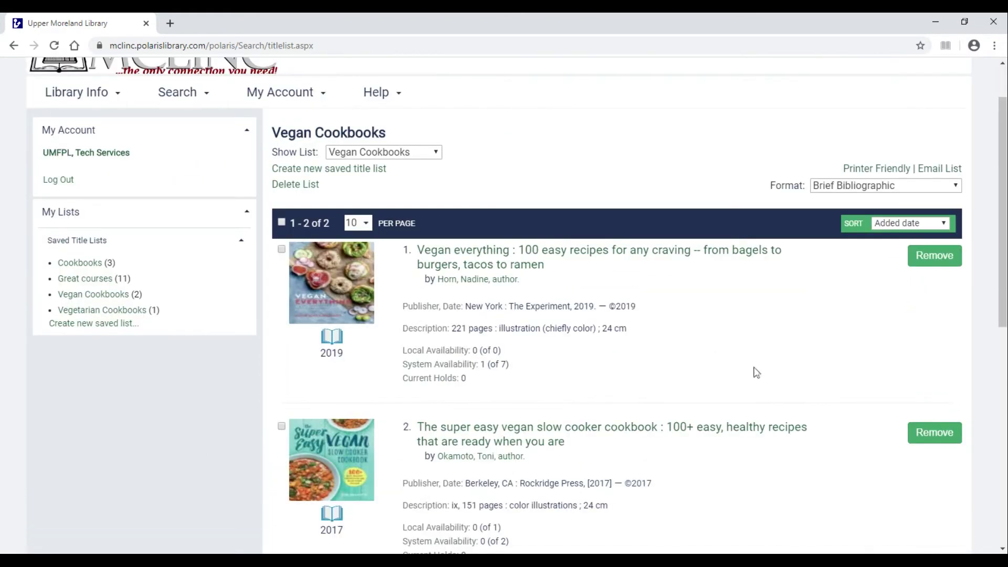
pyautogui.click(887, 185)
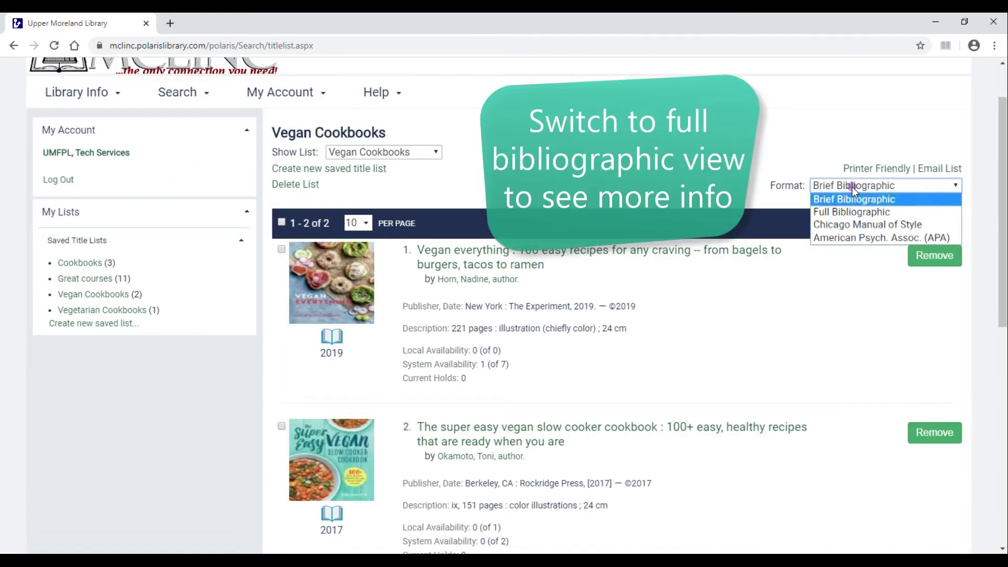
pyautogui.click(854, 217)
# Review both titles' full details, then switch the list back to Brief Bibliographic.
pyautogui.scroll(-4, 933, 391)
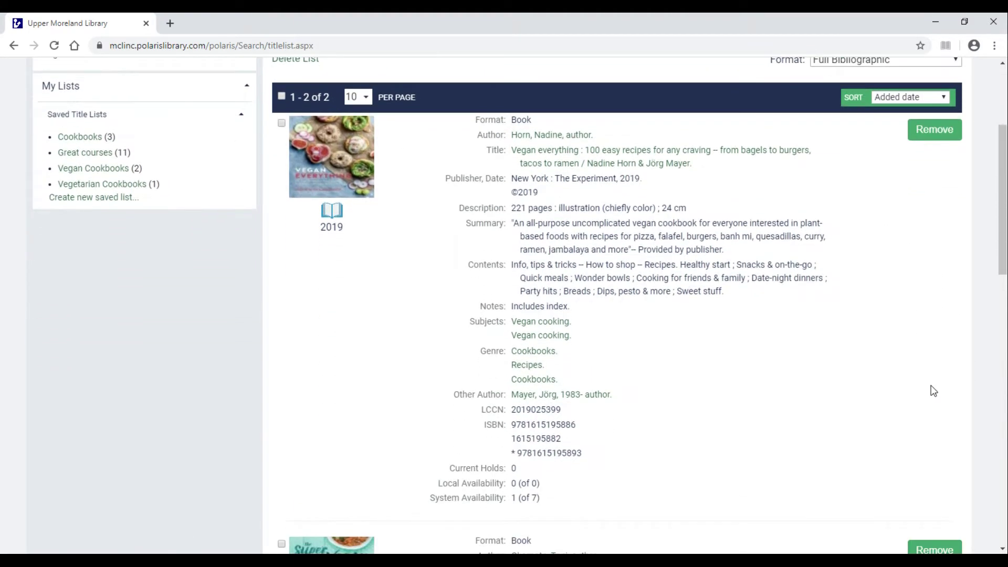
pyautogui.scroll(-9, 933, 392)
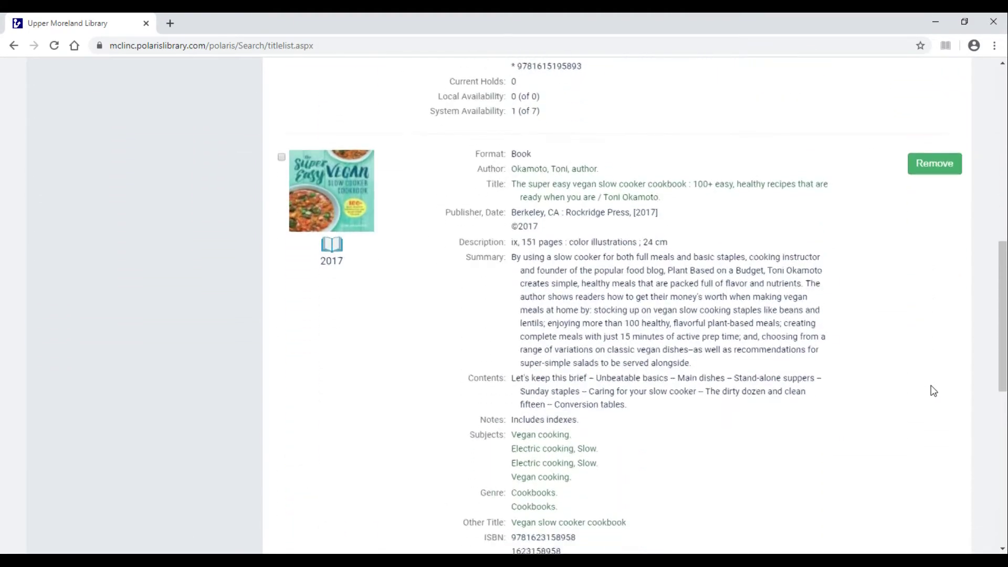
pyautogui.scroll(-3, 933, 391)
pyautogui.scroll(15, 933, 391)
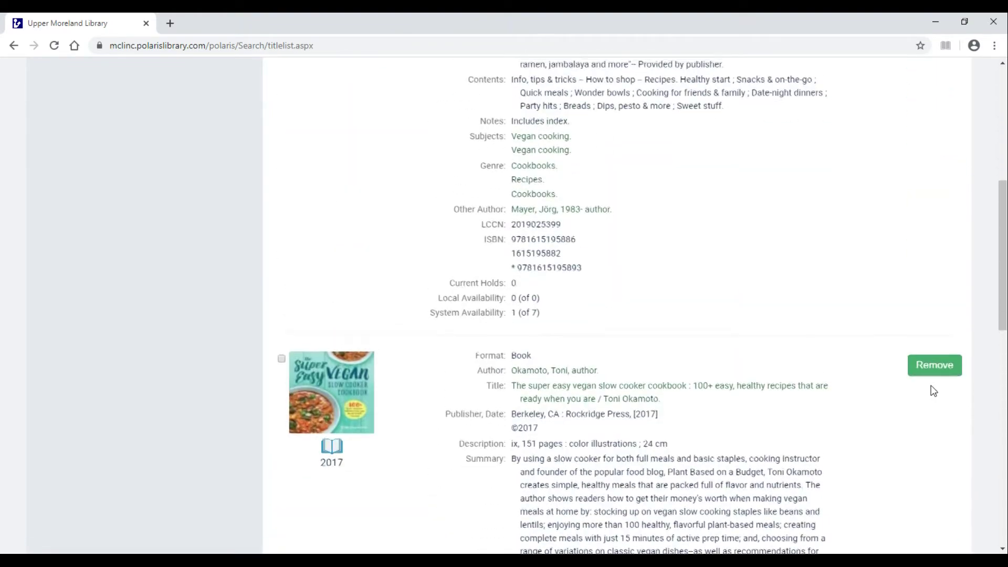
pyautogui.click(887, 123)
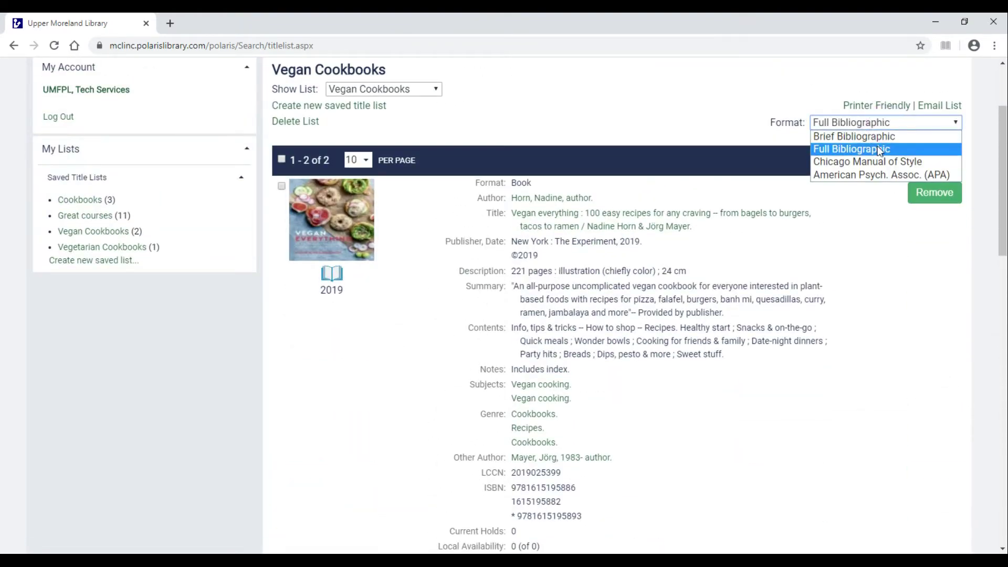
pyautogui.click(874, 136)
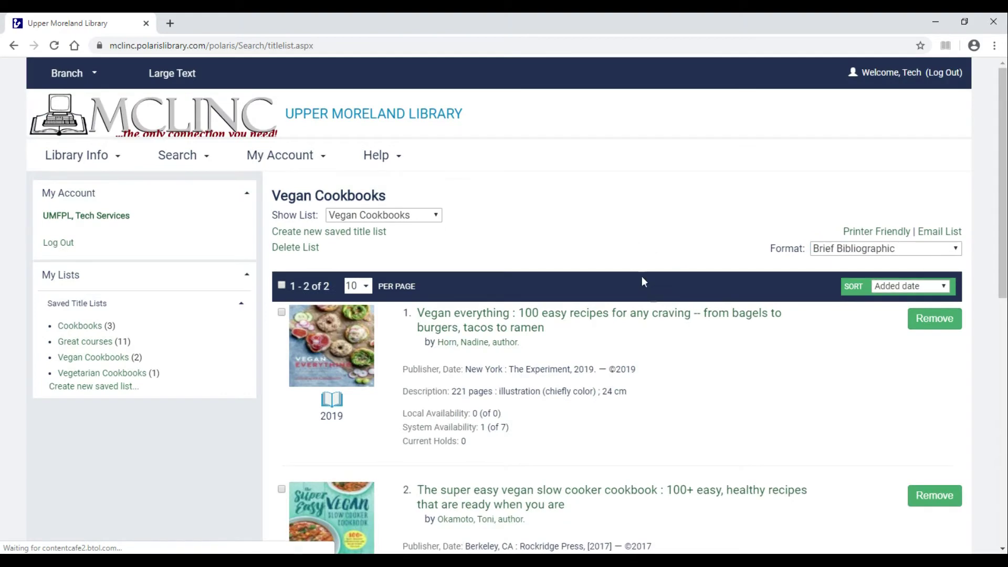
# Open the printer-friendly Vegan Cookbooks page, cancel printing, and save it as List.html.
pyautogui.click(865, 235)
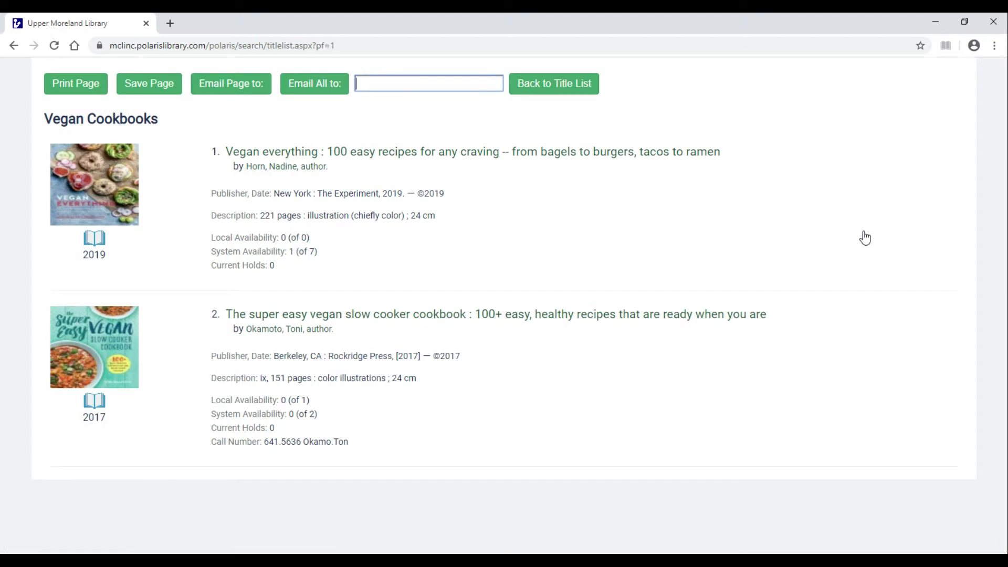
pyautogui.click(98, 96)
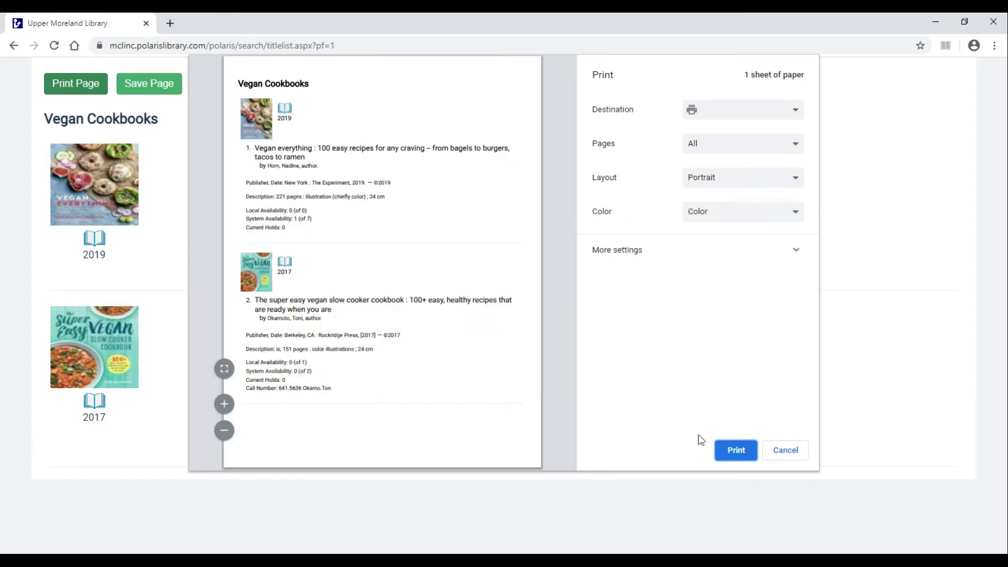
pyautogui.click(785, 450)
pyautogui.click(149, 83)
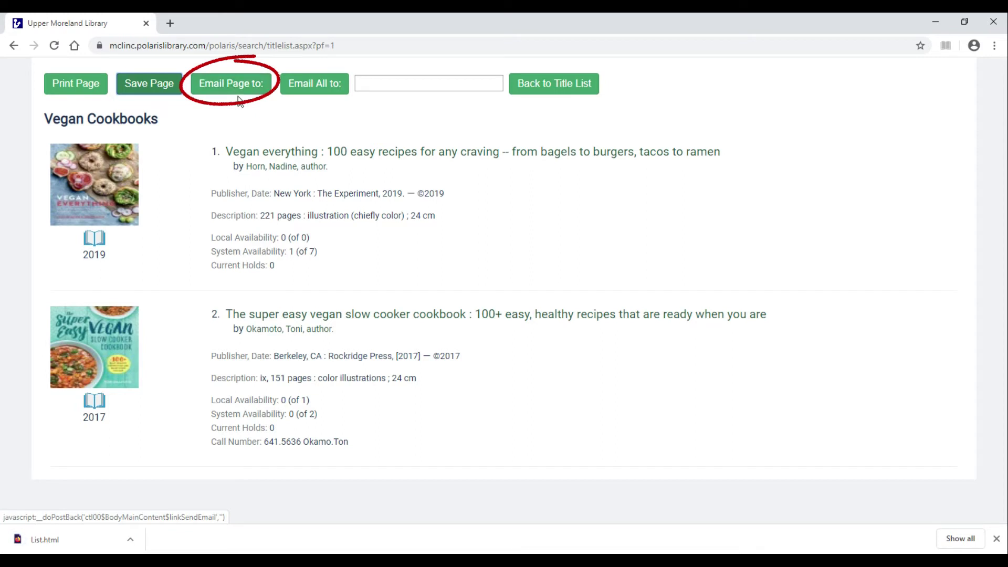
# Email the Vegan Cookbooks page to the user's e-mail address and return to the list.
pyautogui.click(394, 82)
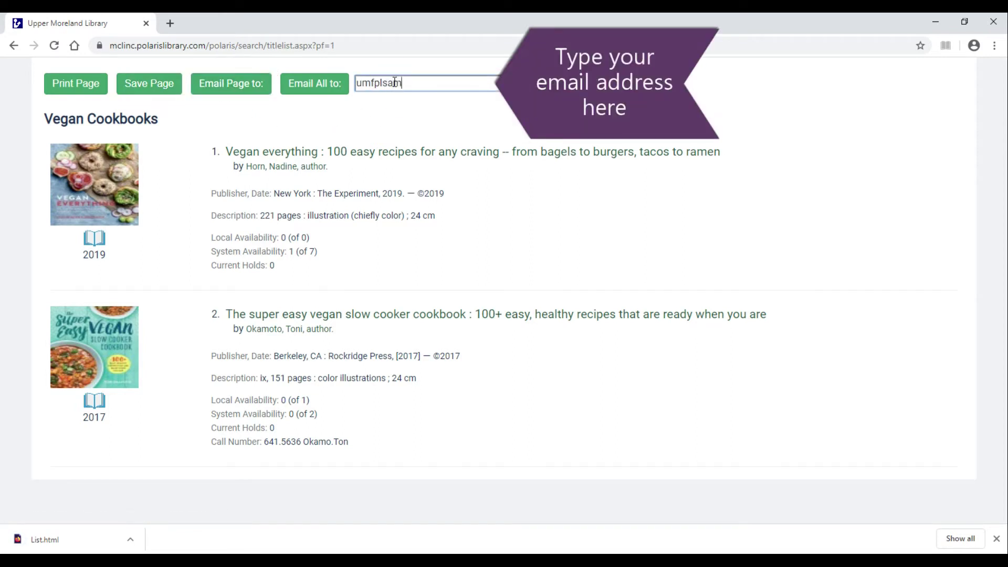
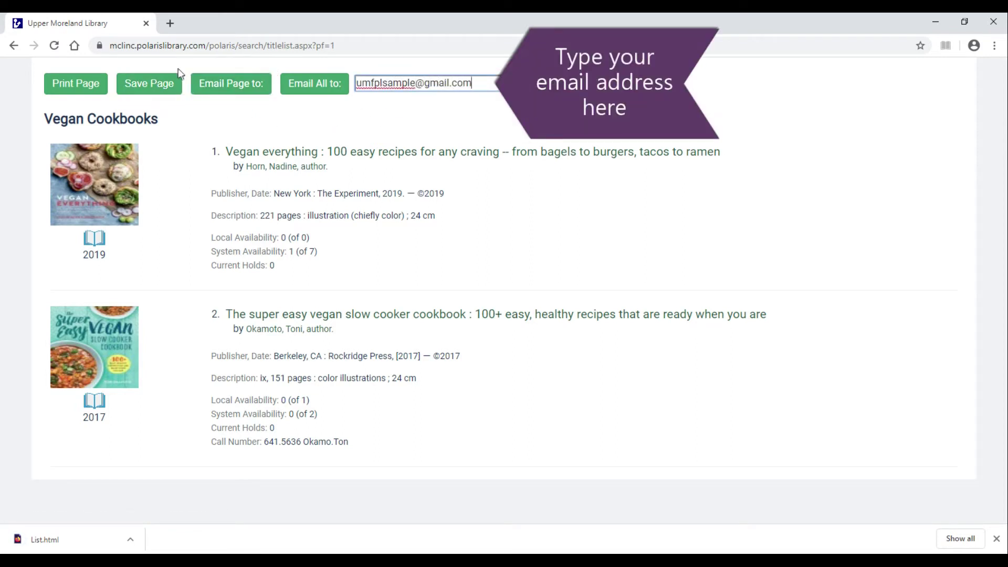
pyautogui.click(217, 93)
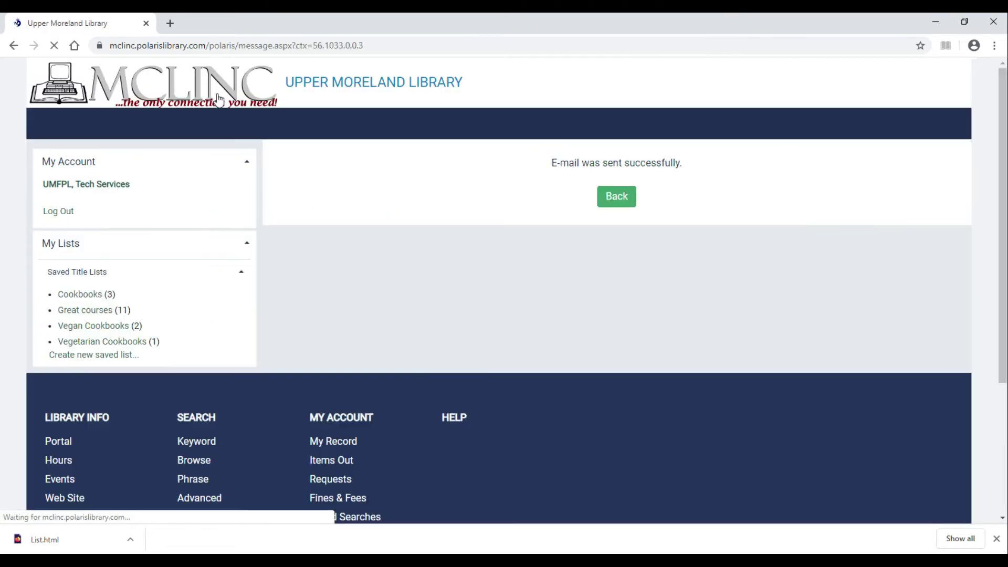
pyautogui.click(623, 231)
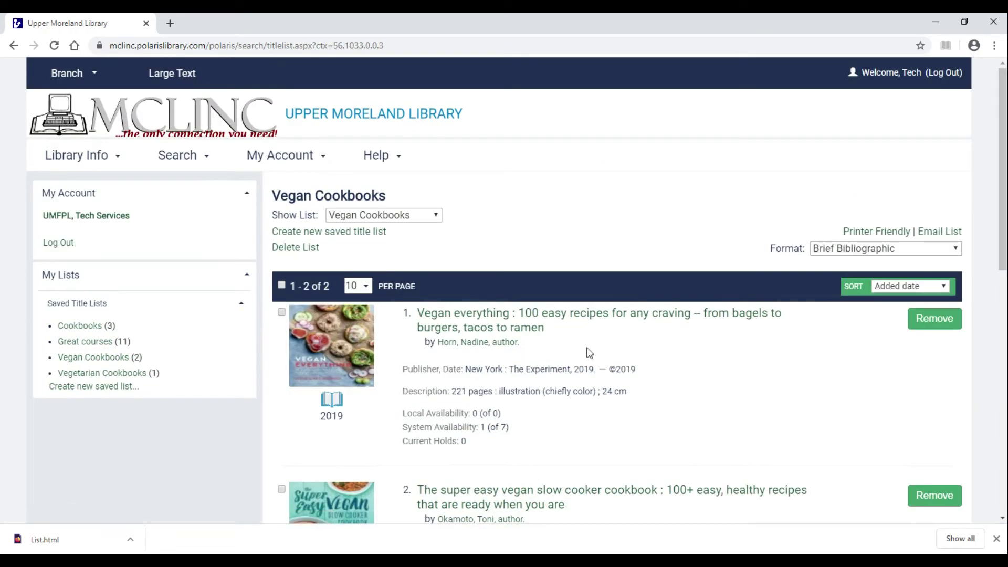
# Select both titles, 'Vegan everything' and the slow cooker cookbook.
pyautogui.scroll(-3, 534, 229)
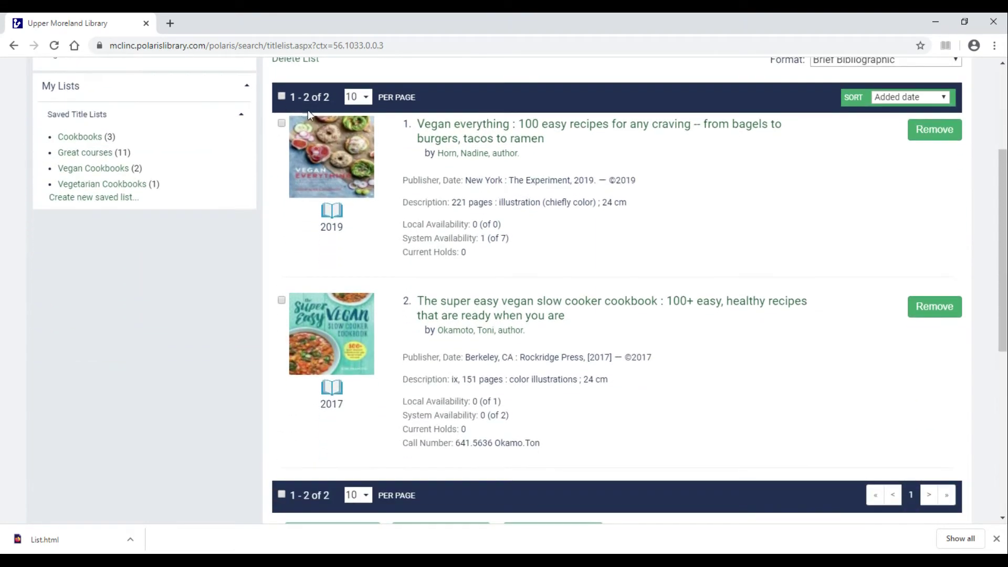
pyautogui.click(281, 96)
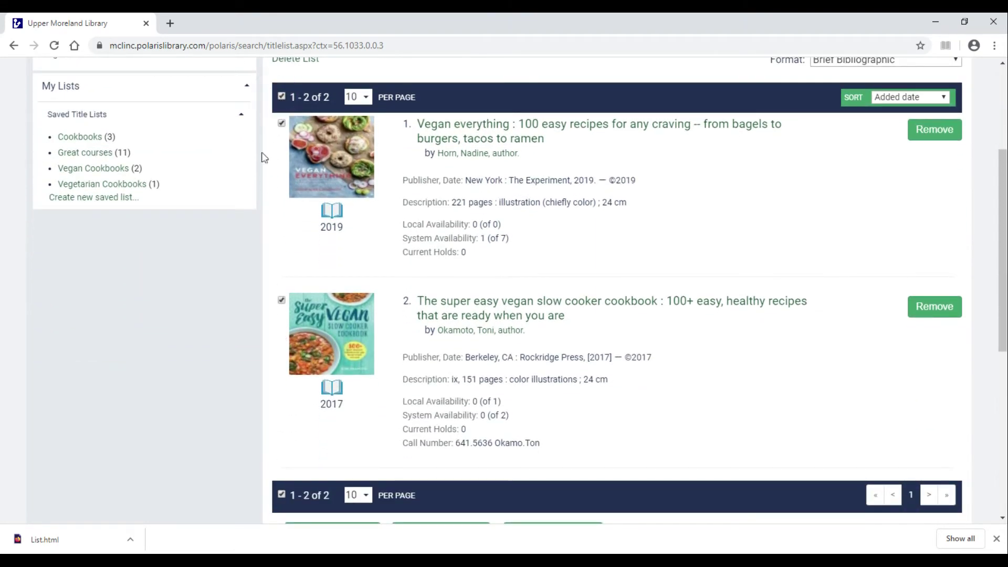
pyautogui.click(281, 96)
pyautogui.click(281, 124)
pyautogui.click(282, 298)
pyautogui.scroll(-4, 457, 433)
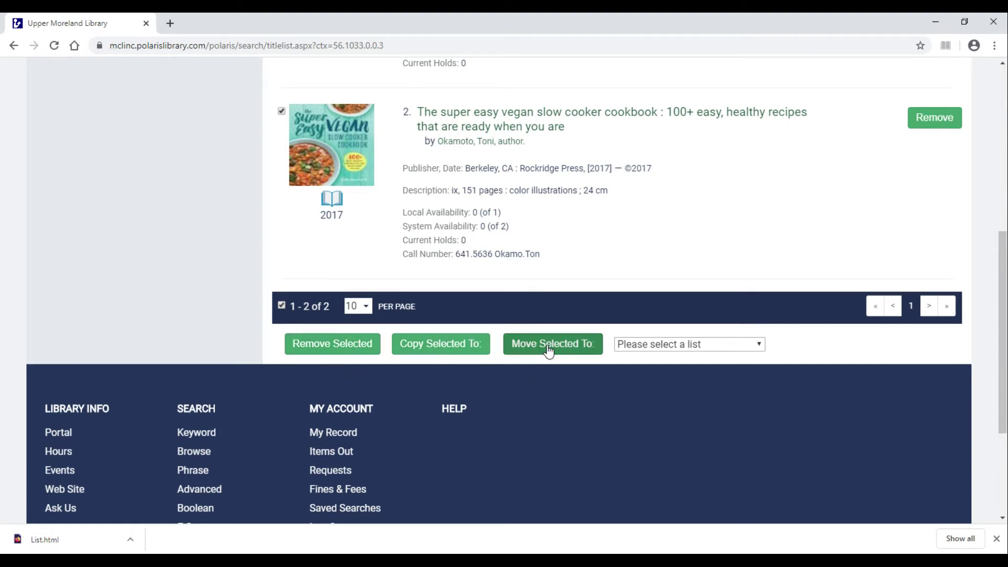
# Copy the two selected titles into the Cookbooks list.
pyautogui.click(462, 348)
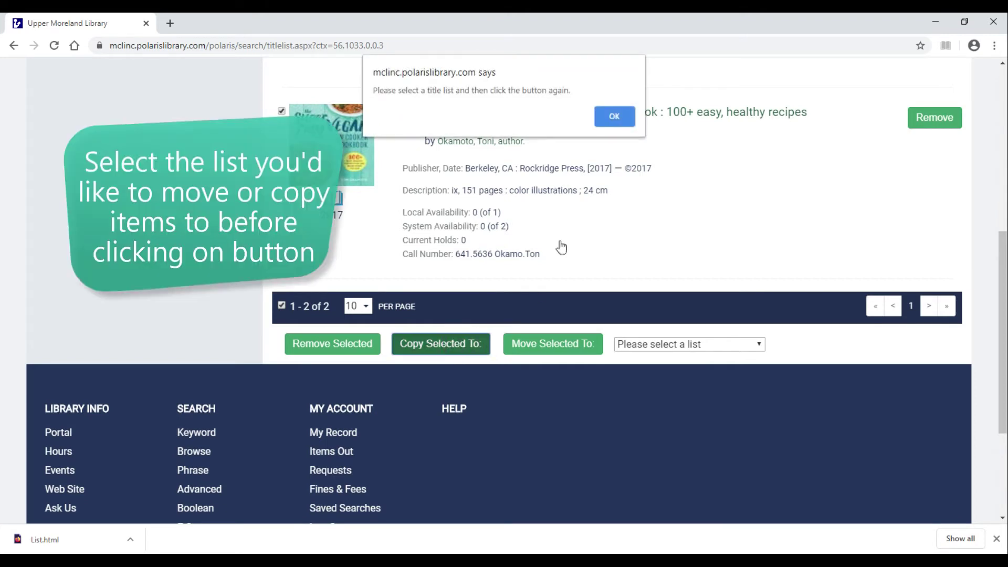
pyautogui.click(613, 115)
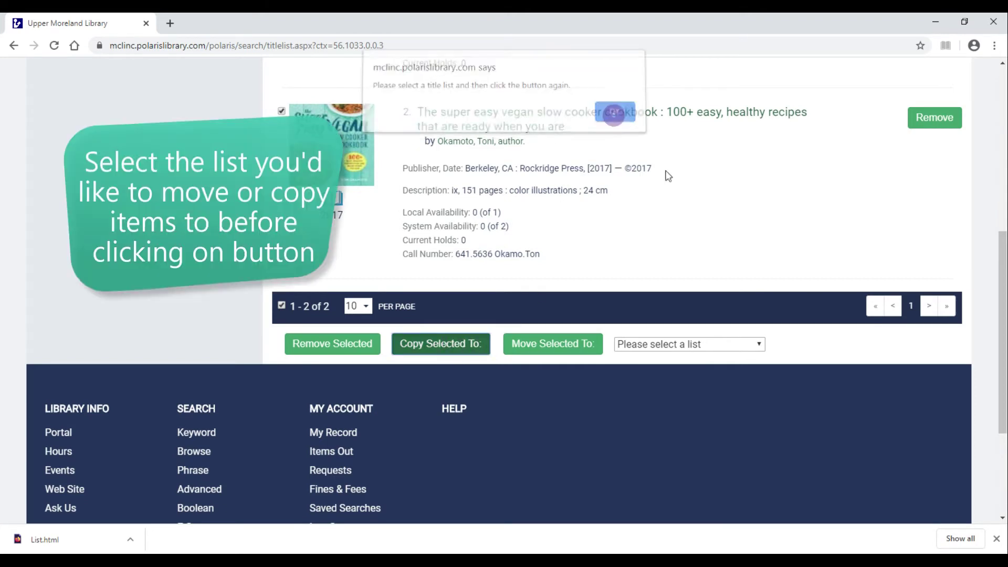
pyautogui.click(670, 344)
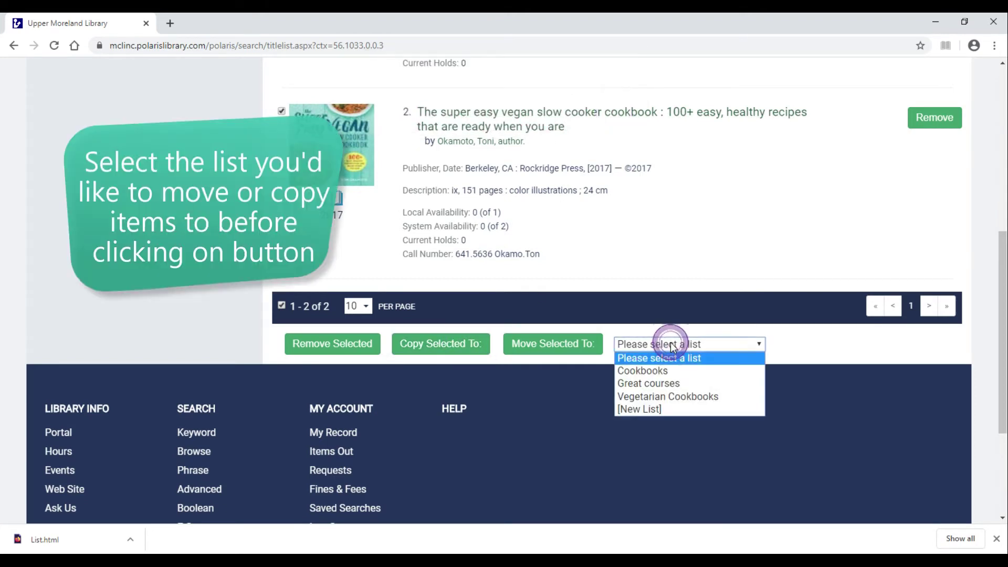
pyautogui.click(660, 371)
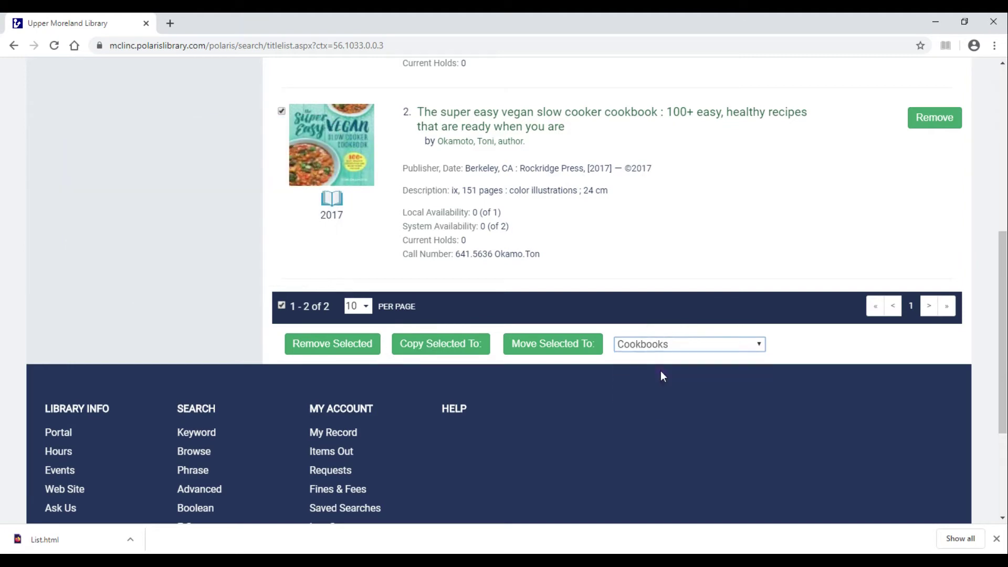
pyautogui.click(428, 348)
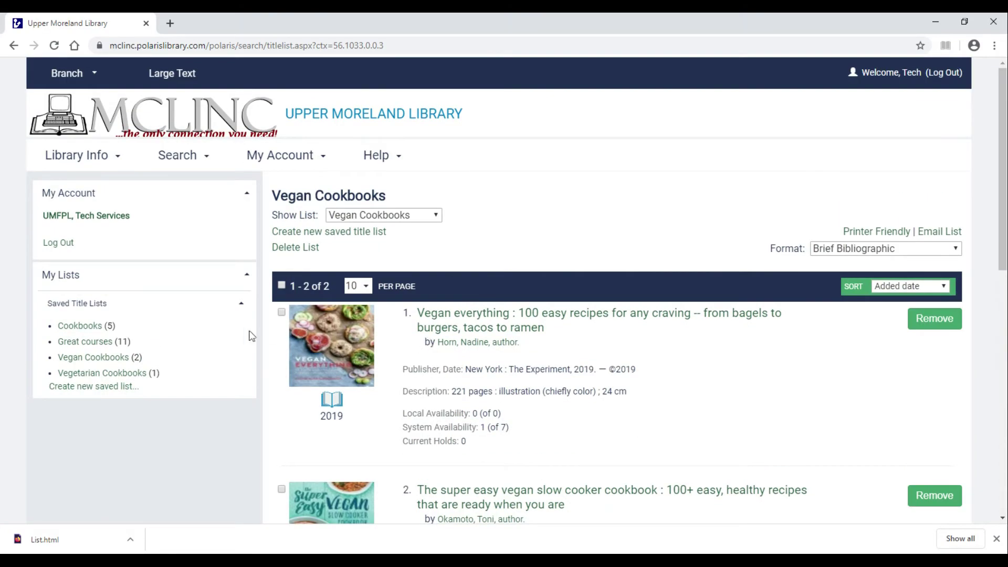
pyautogui.click(80, 330)
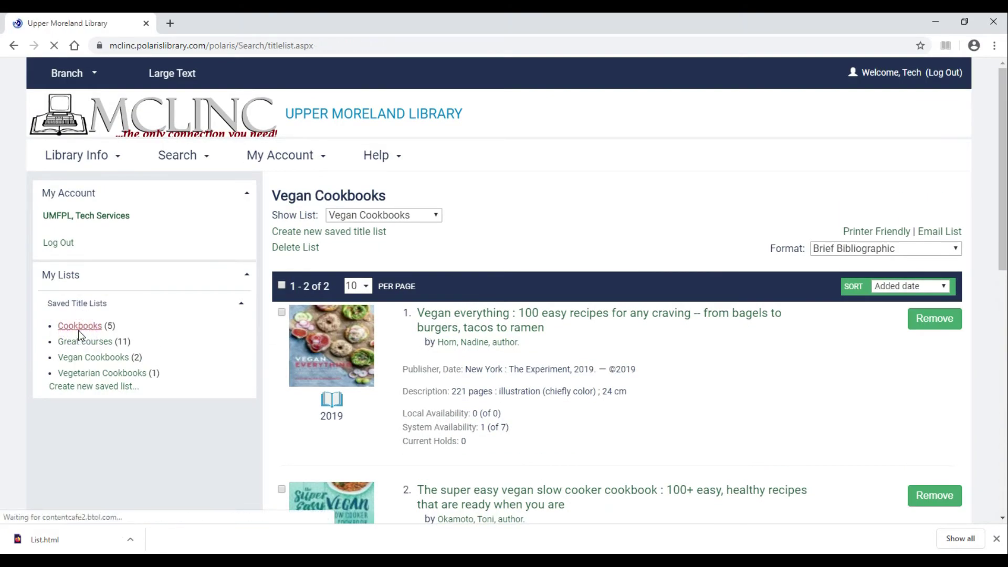
pyautogui.scroll(-10, 807, 407)
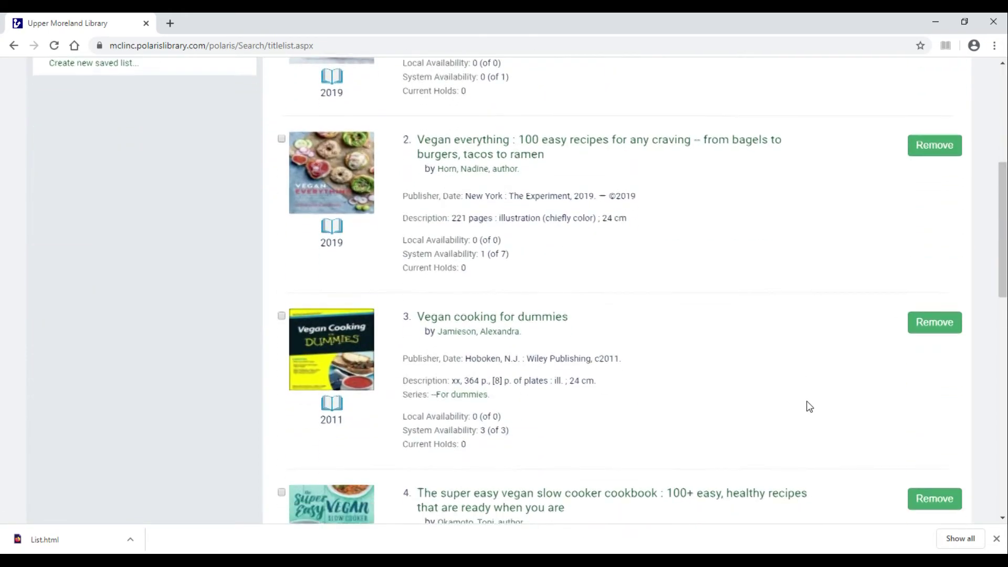
pyautogui.scroll(-2, 807, 407)
pyautogui.scroll(14, 805, 416)
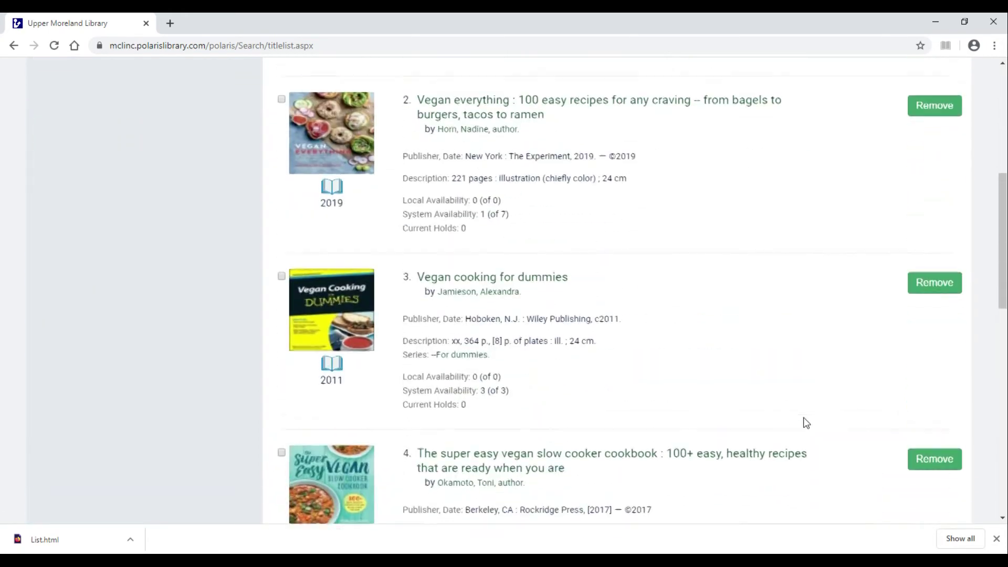
pyautogui.scroll(-1, 807, 423)
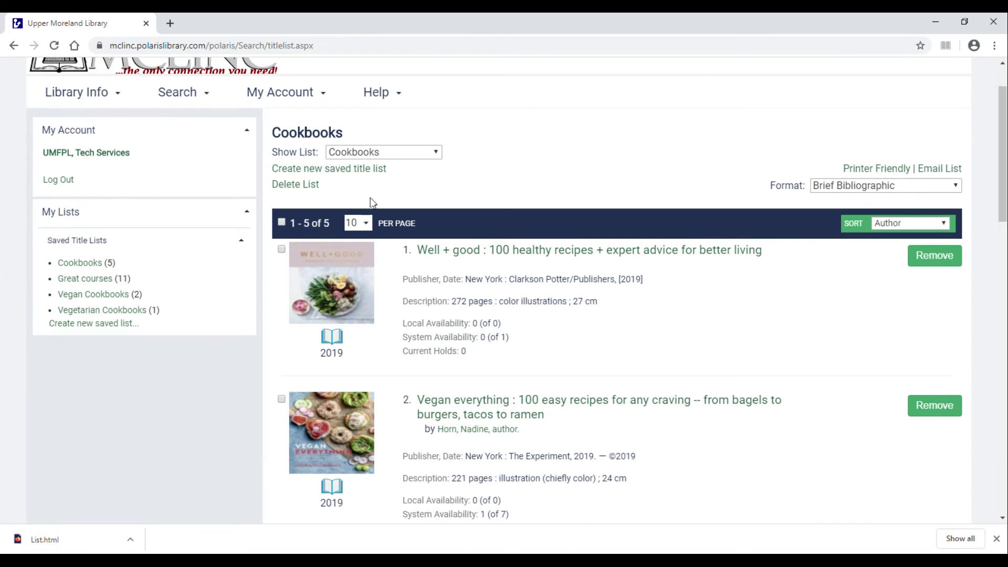
pyautogui.click(386, 154)
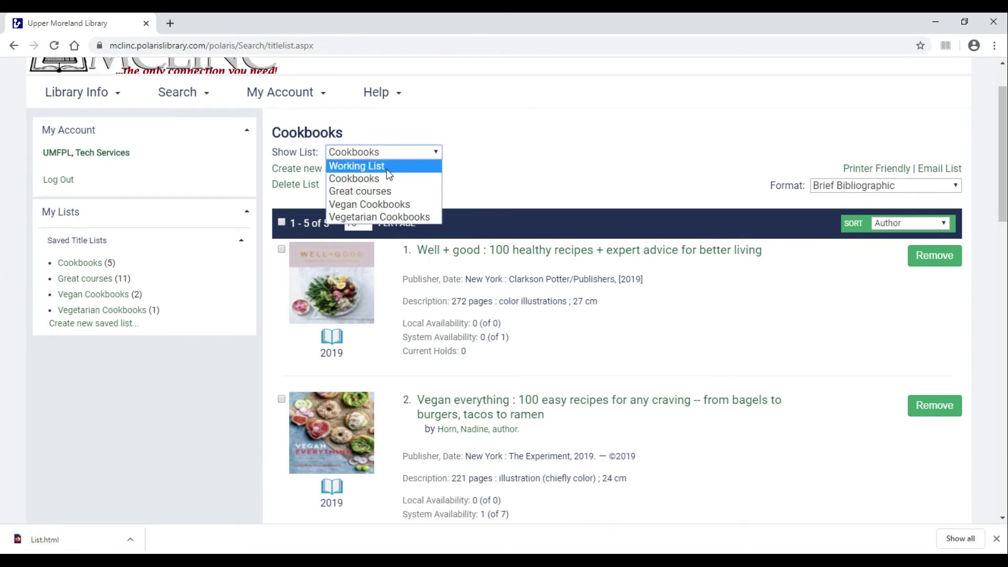
pyautogui.click(379, 208)
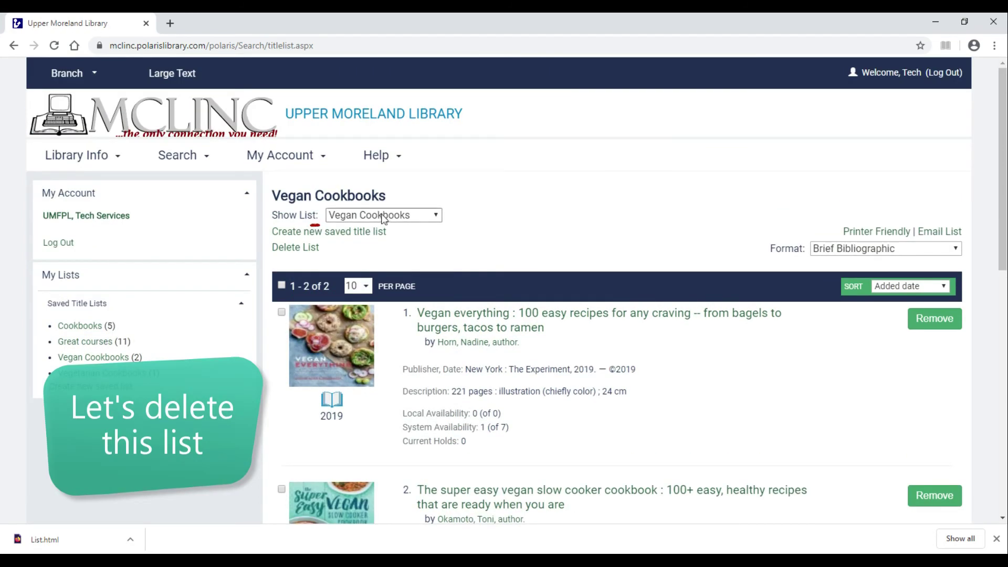
# Delete the Vegan Cookbooks list, check Cookbooks still has five titles, and log out.
pyautogui.click(313, 252)
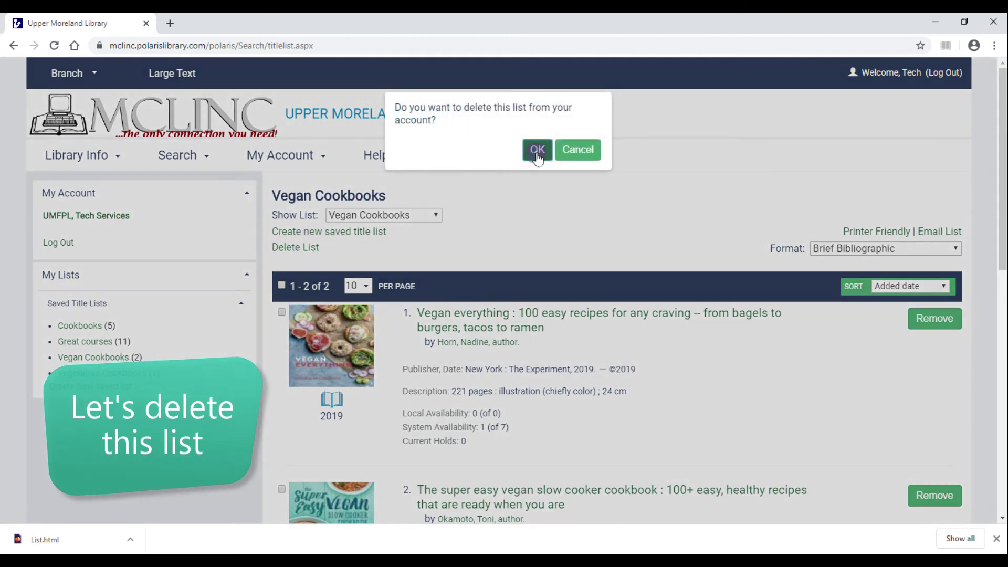
pyautogui.click(537, 151)
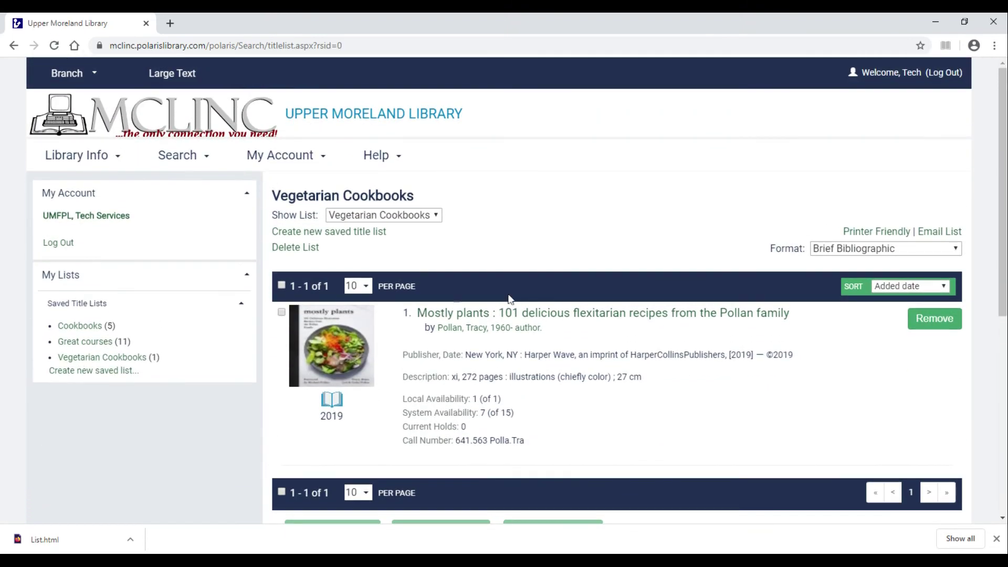
pyautogui.click(73, 326)
pyautogui.scroll(-1, 479, 427)
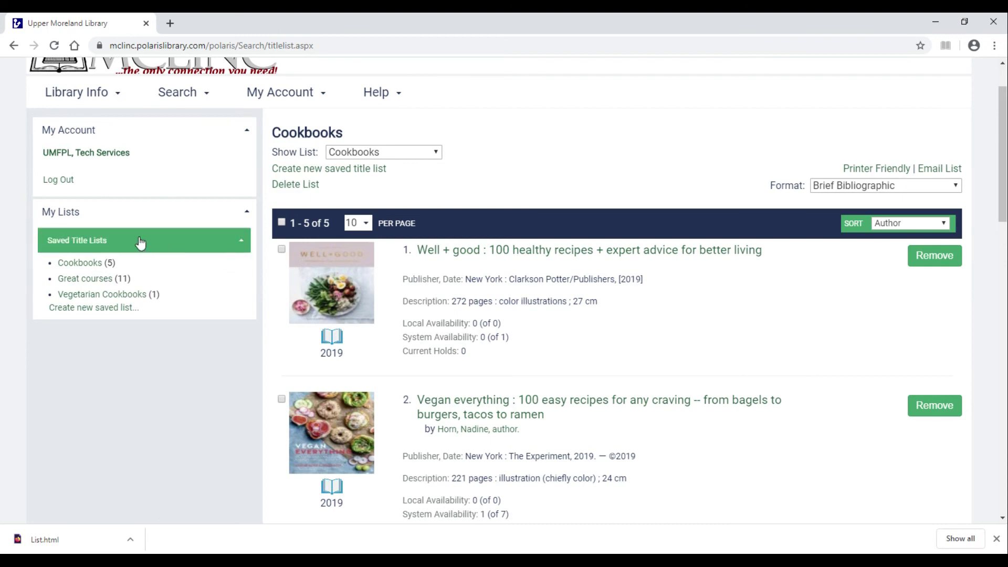
pyautogui.click(60, 181)
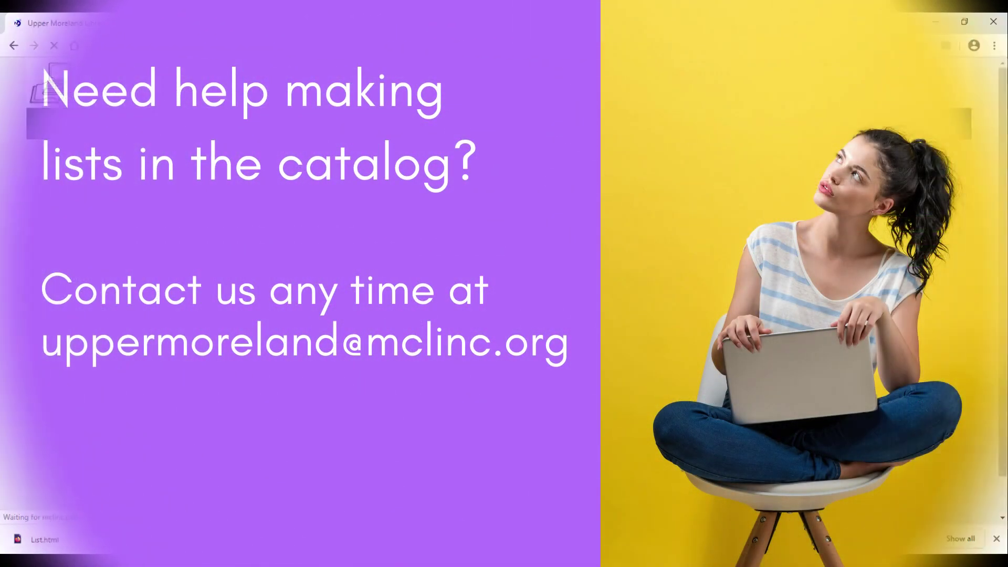